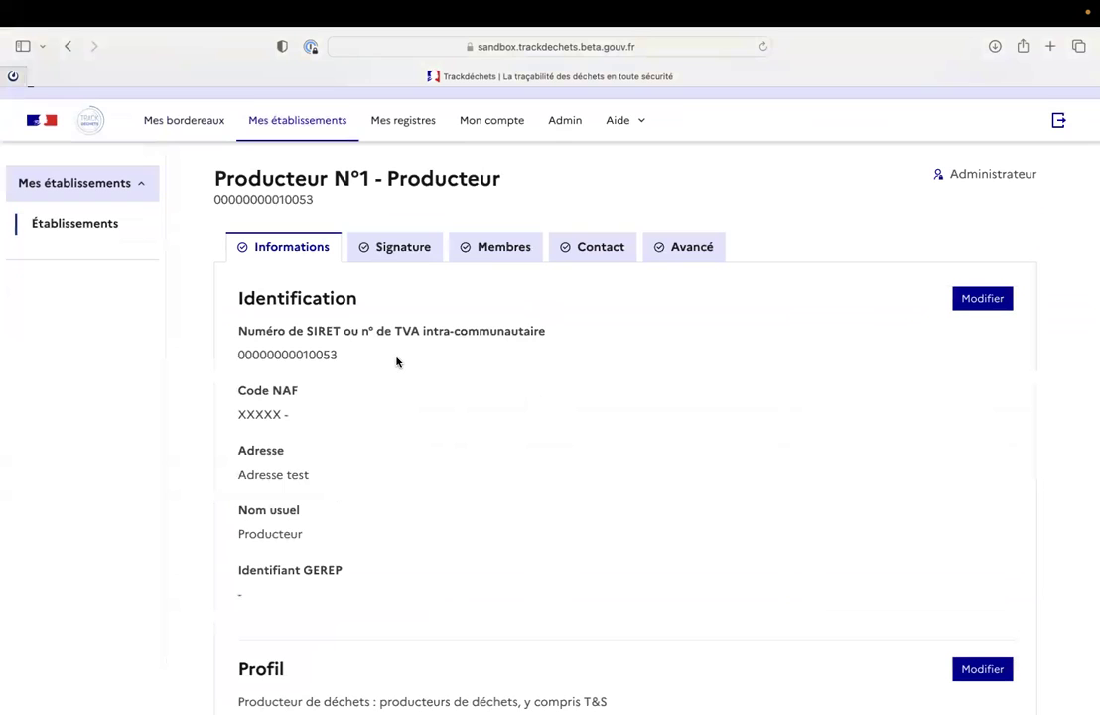
Switch the Producteur N°1 establishment page to its Membres tab.
click(501, 245)
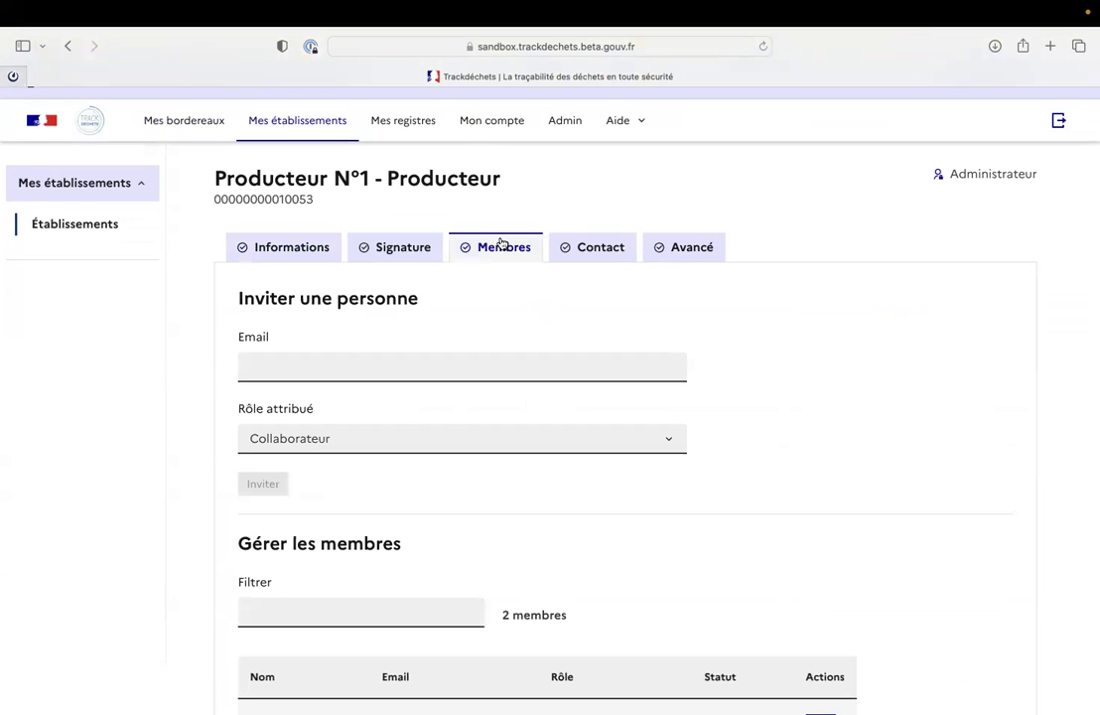
Invite the pasted invitee e-mail address to Producteur N°1 with the Administrateur role.
scroll(353, 366, down, 1)
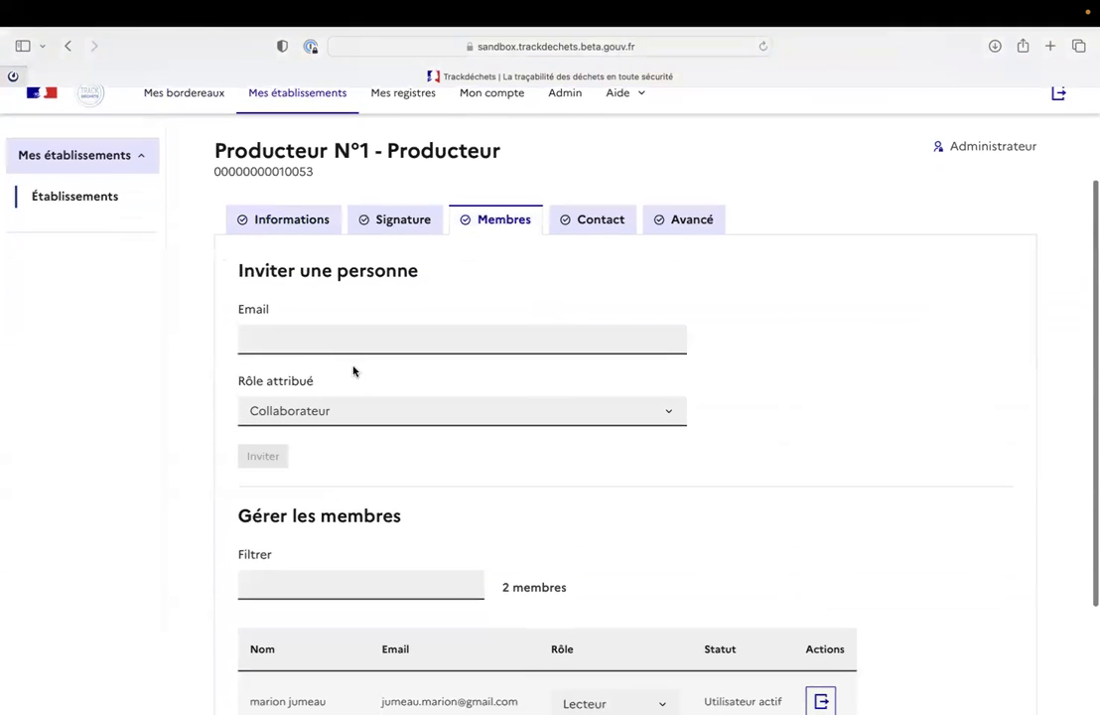
drag(238, 270, 479, 282)
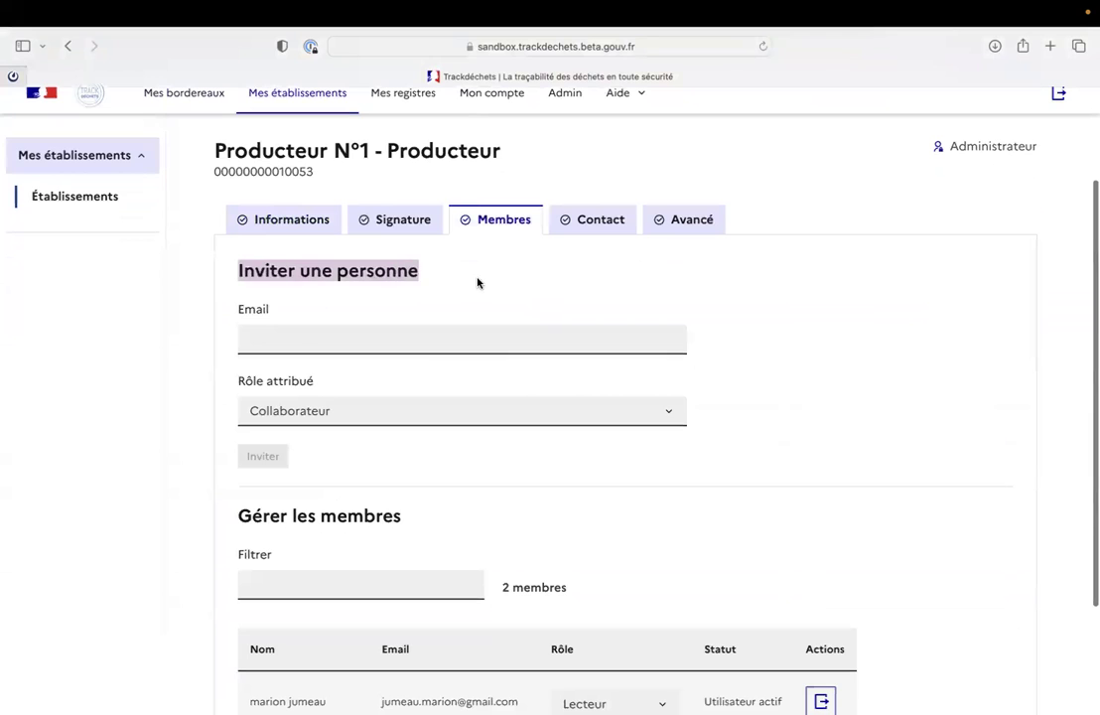
click(301, 338)
key(super+v)
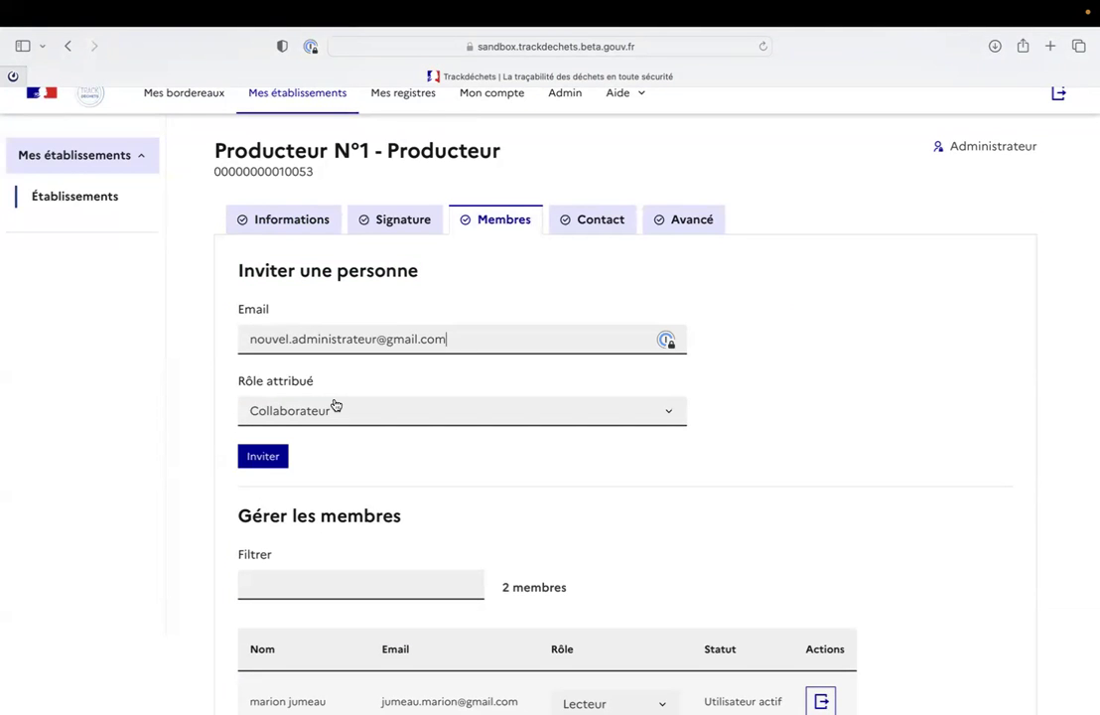
click(336, 406)
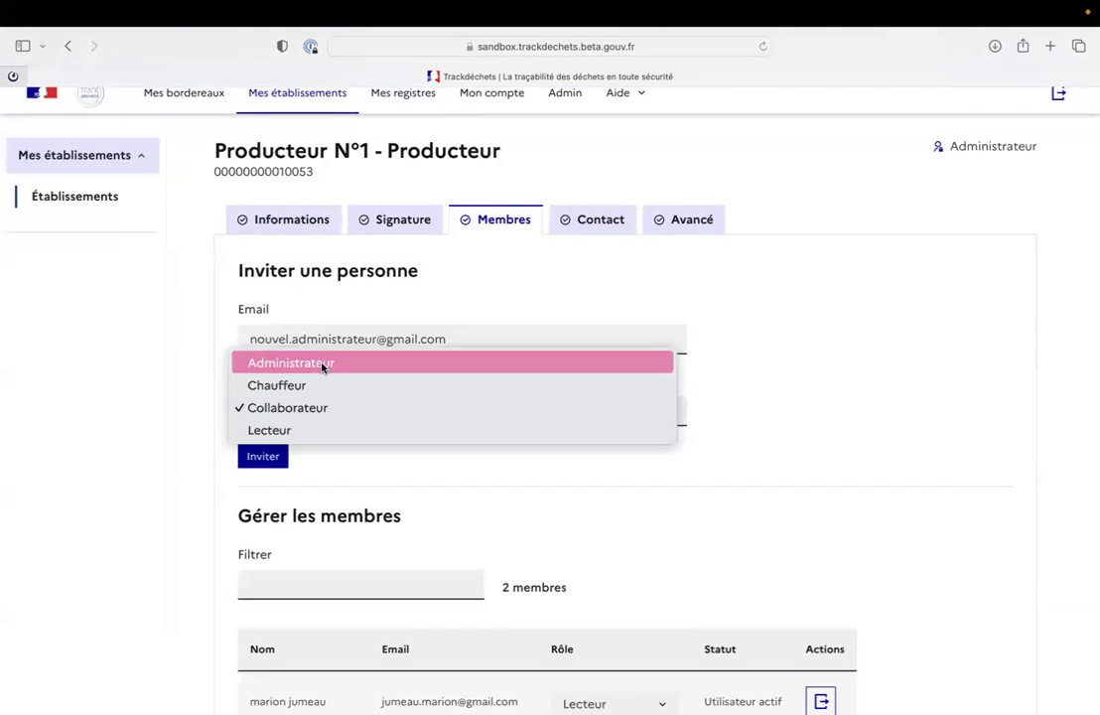
click(320, 365)
click(281, 456)
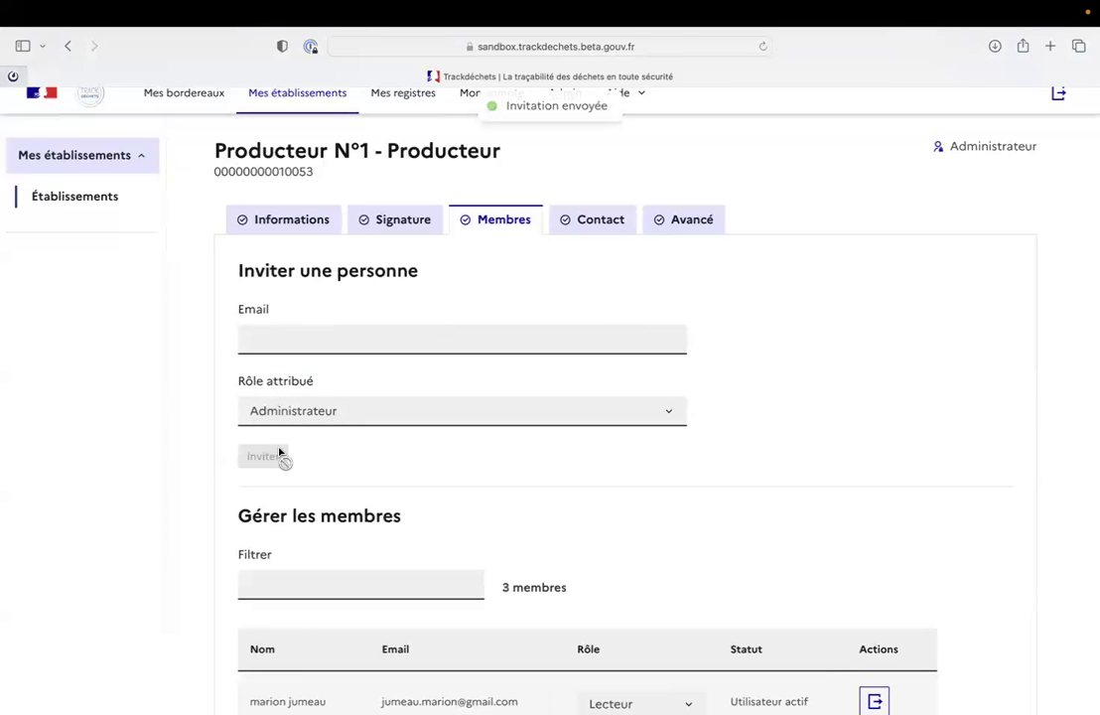
scroll(301, 444, up, 1)
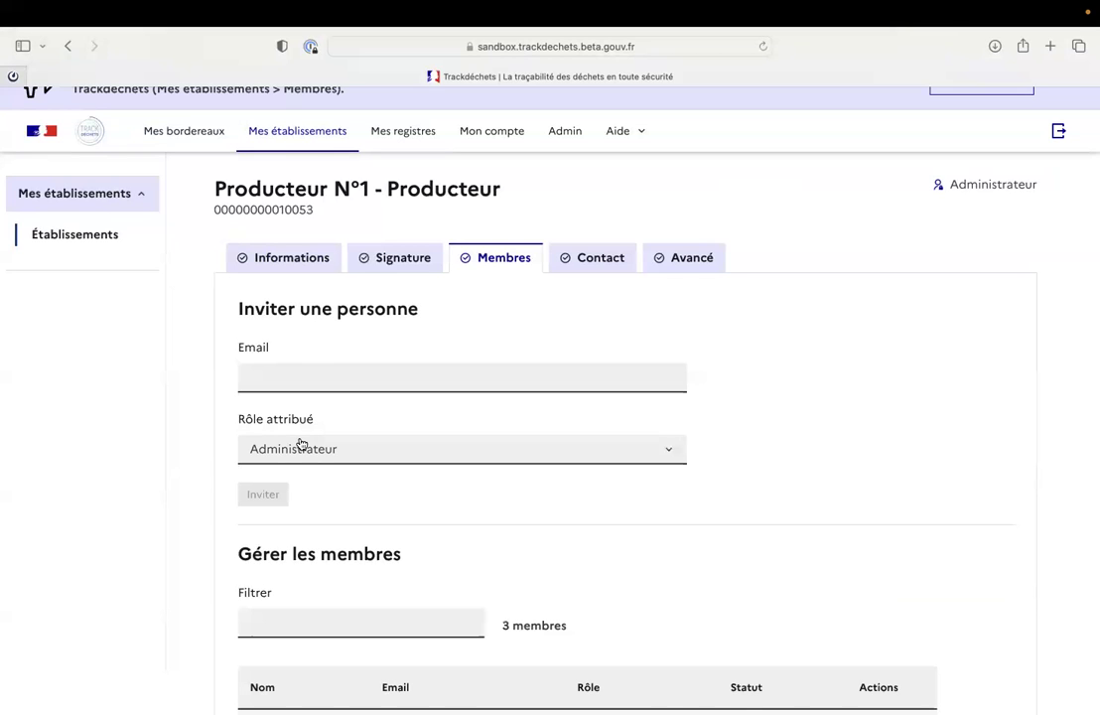
scroll(492, 461, up, 2)
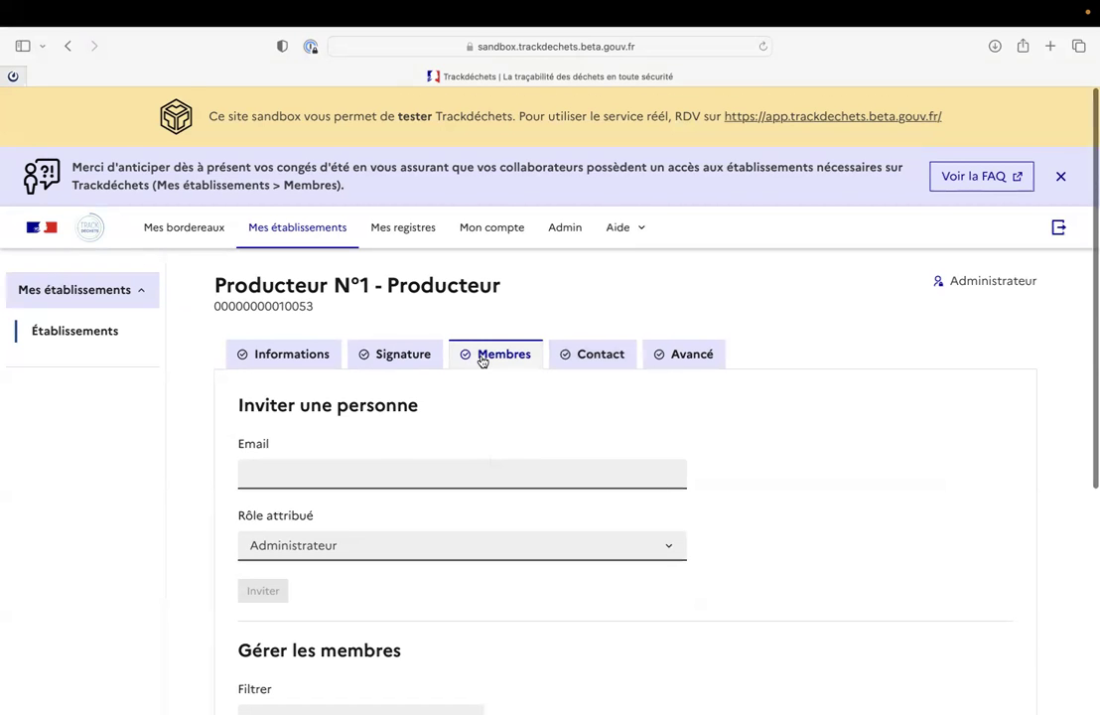
scroll(482, 360, down, 6)
scroll(482, 361, down, 2)
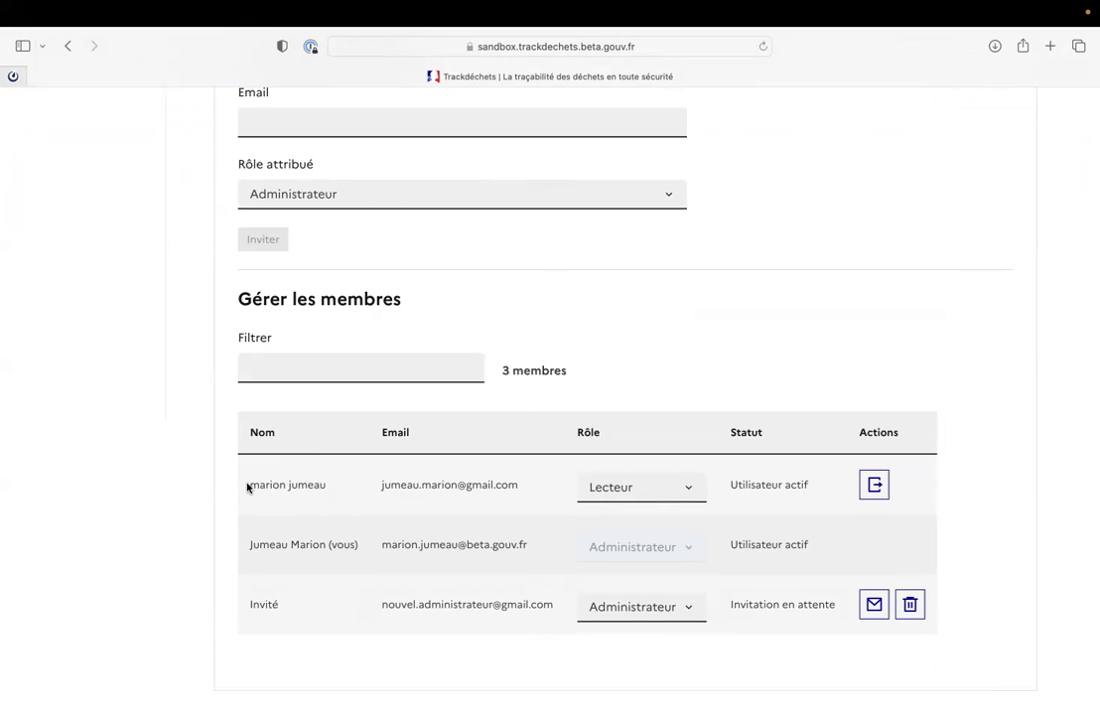
Switch the first member's role in Gérer les membres from Lecteur to Collaborateur.
drag(248, 484, 447, 502)
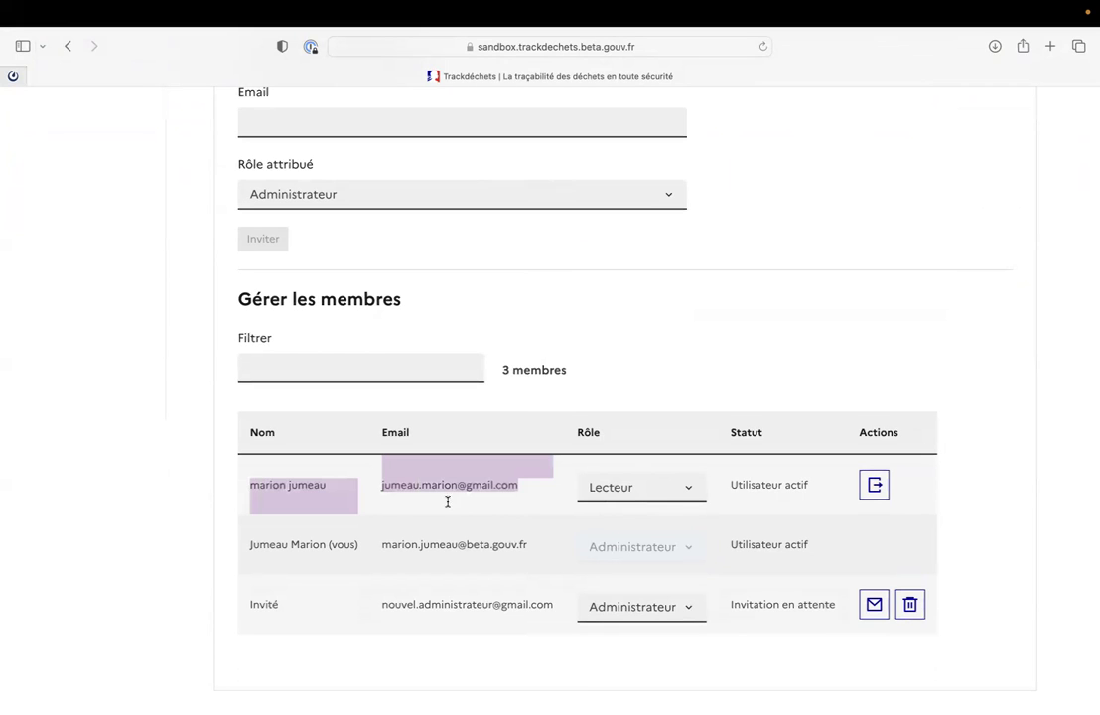
click(687, 490)
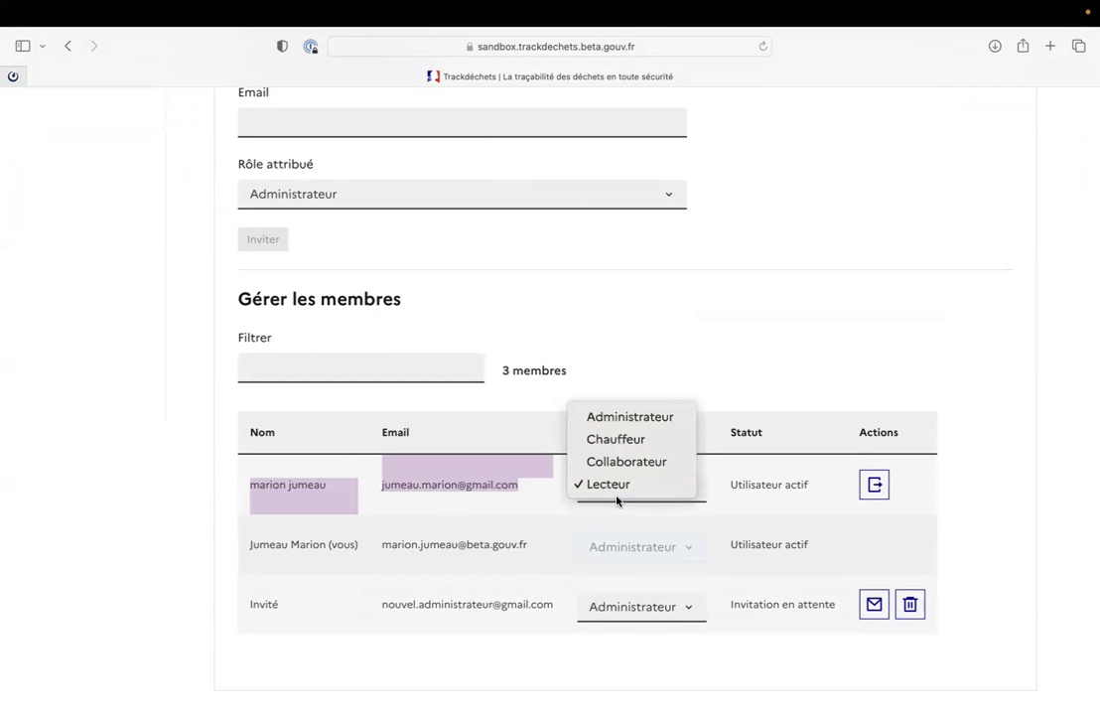
click(646, 461)
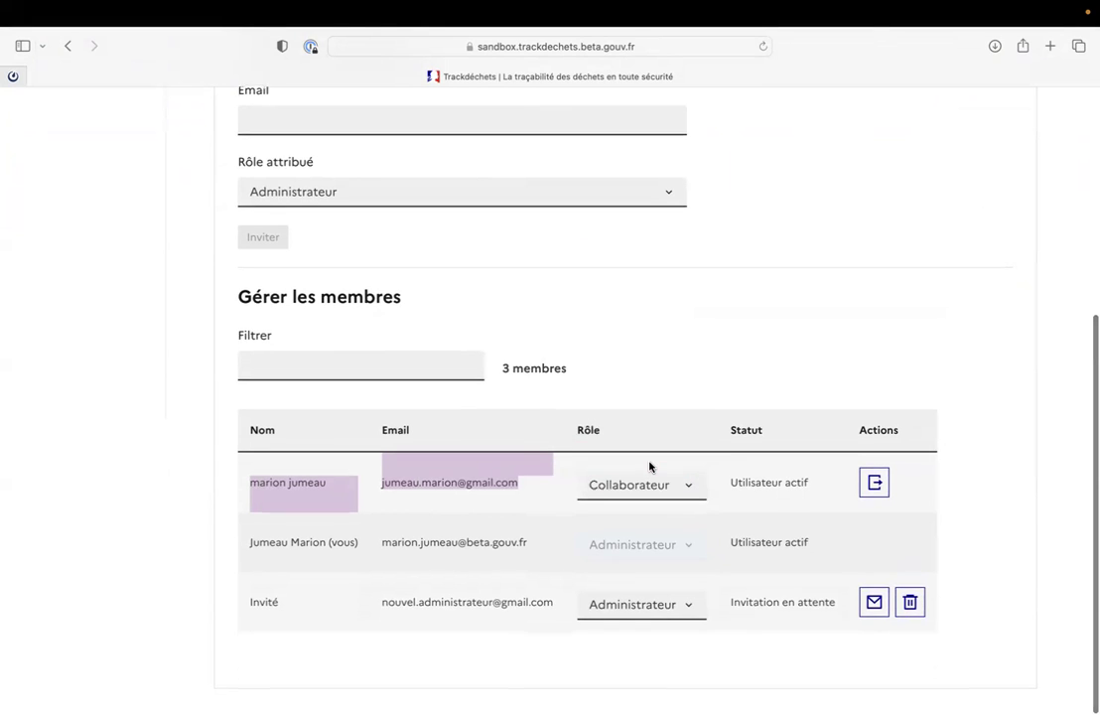
scroll(648, 464, up, 5)
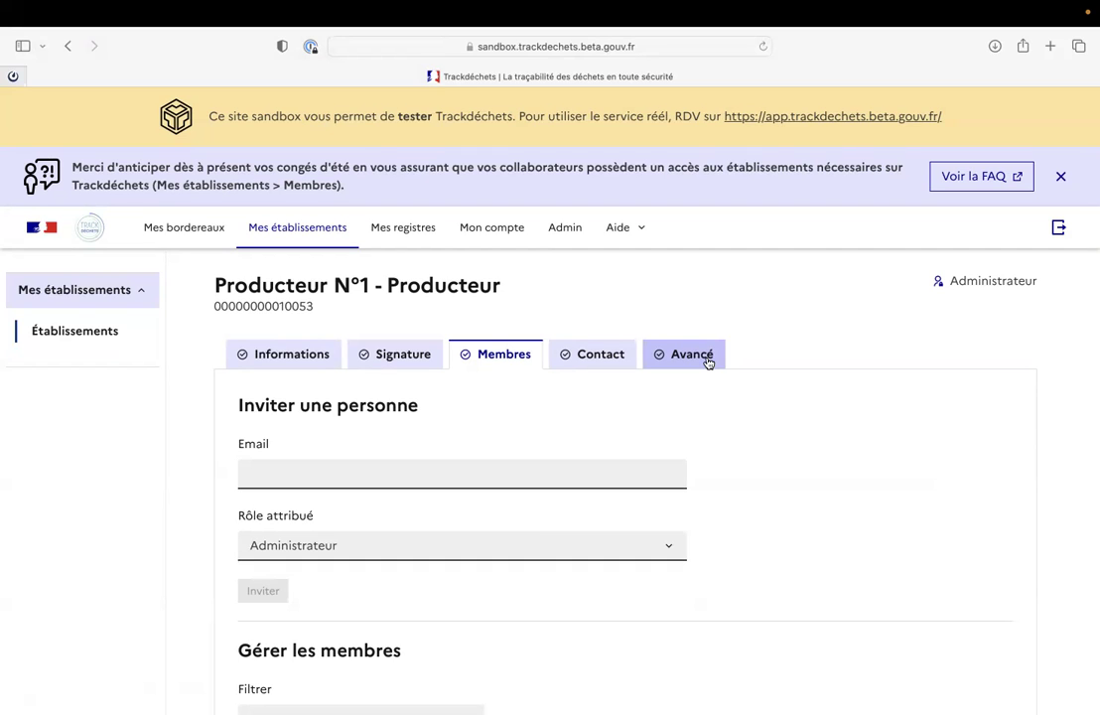
Send an Administrateur invitation to a second invitee e-mail, bringing the count to 4 members.
scroll(578, 396, down, 2)
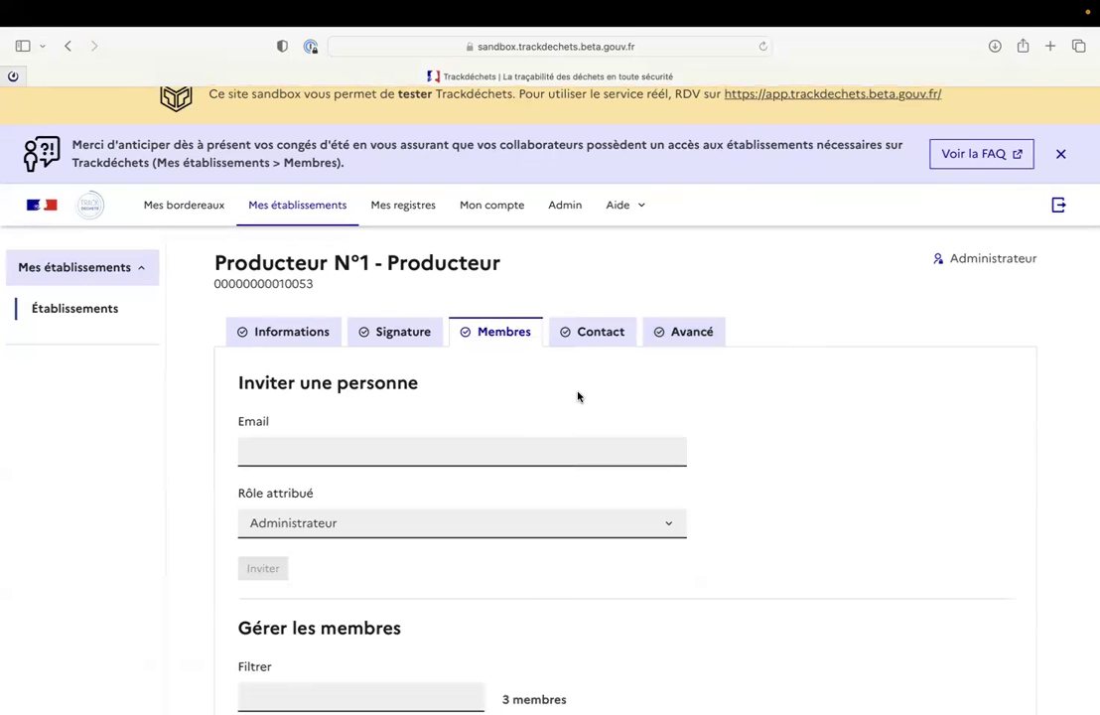
scroll(578, 396, down, 5)
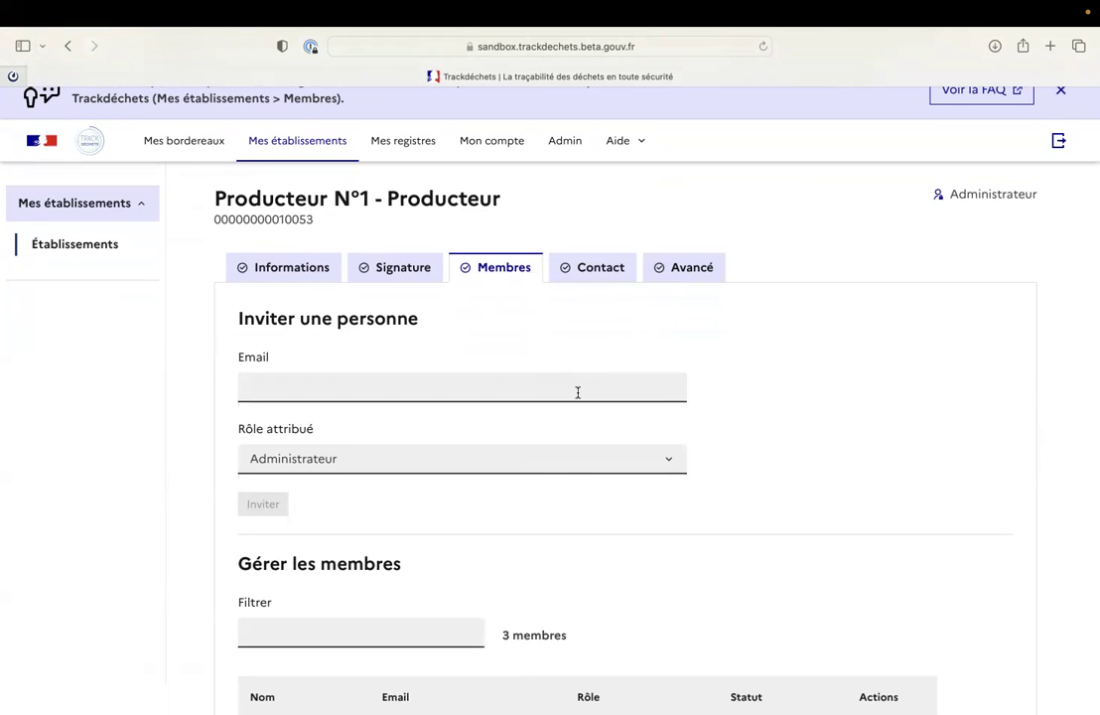
scroll(578, 392, down, 1)
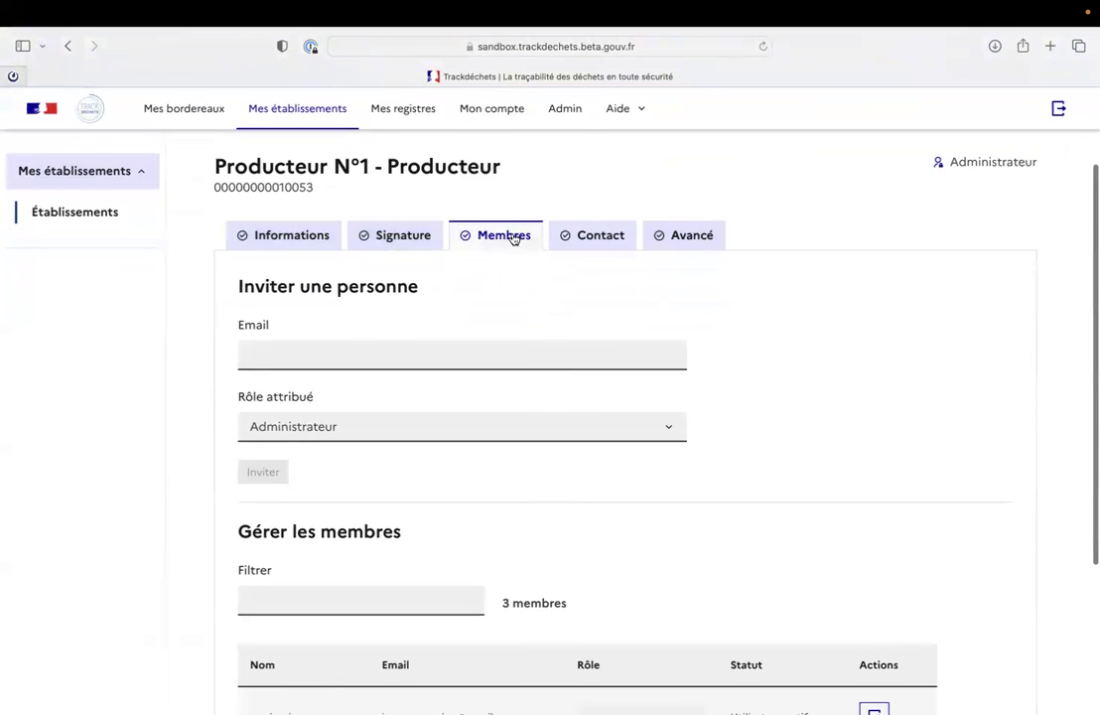
click(289, 353)
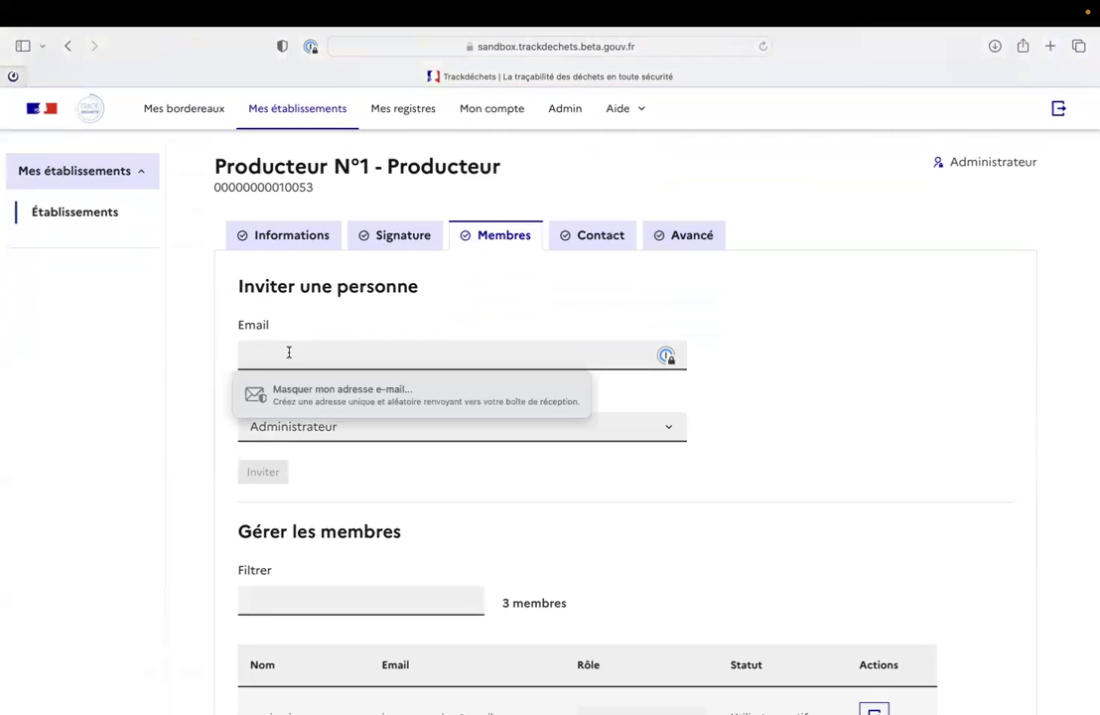
scroll(322, 366, down, 1)
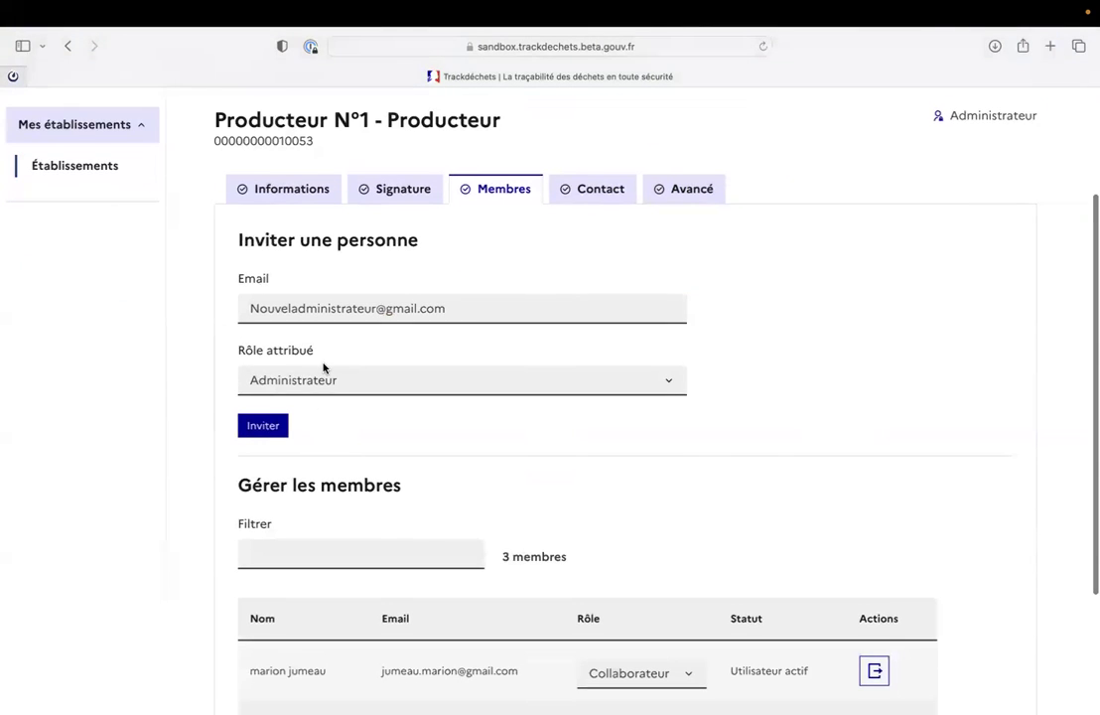
click(316, 374)
click(311, 375)
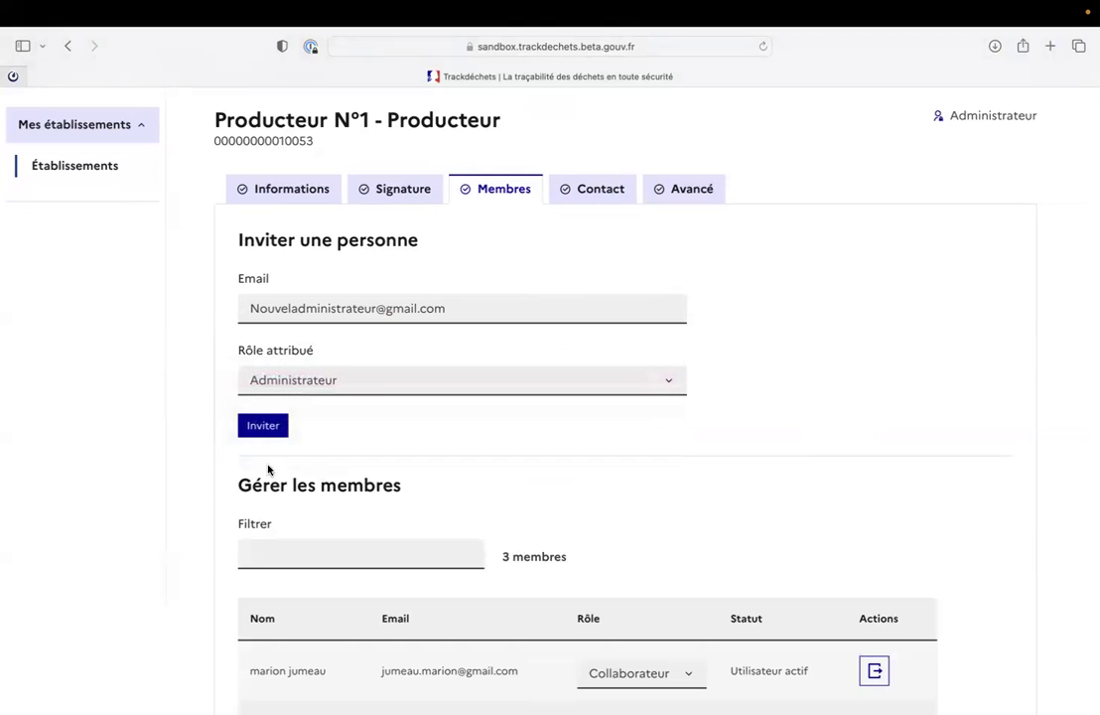
click(279, 429)
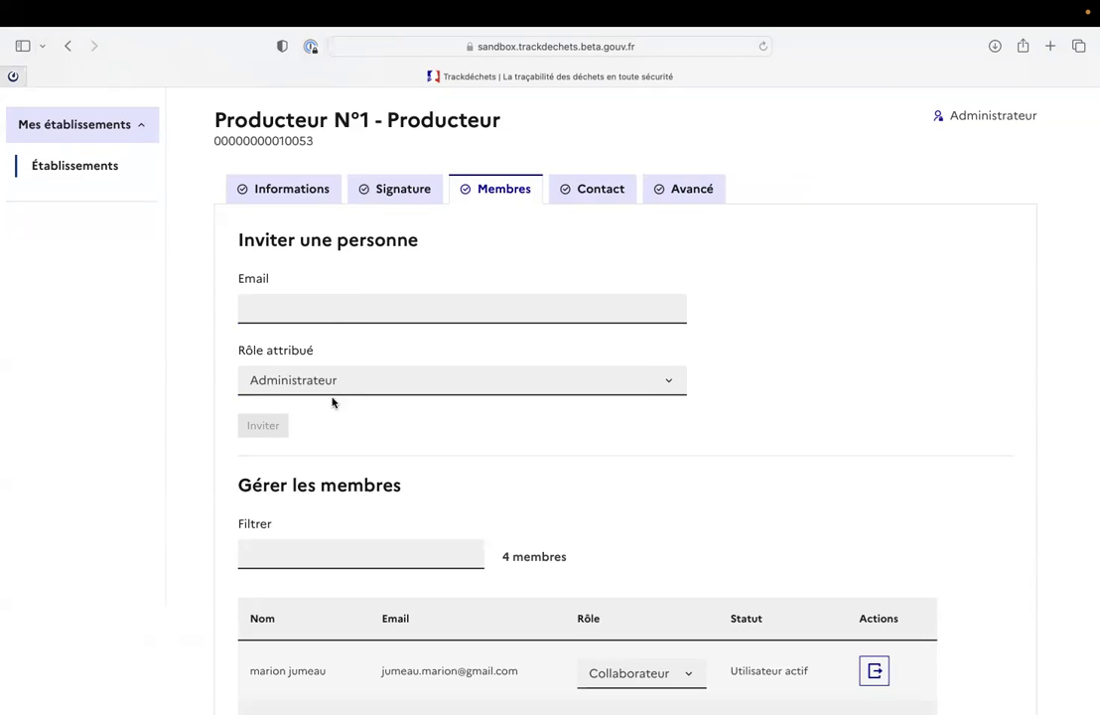
scroll(346, 401, down, 1)
scroll(346, 401, up, 3)
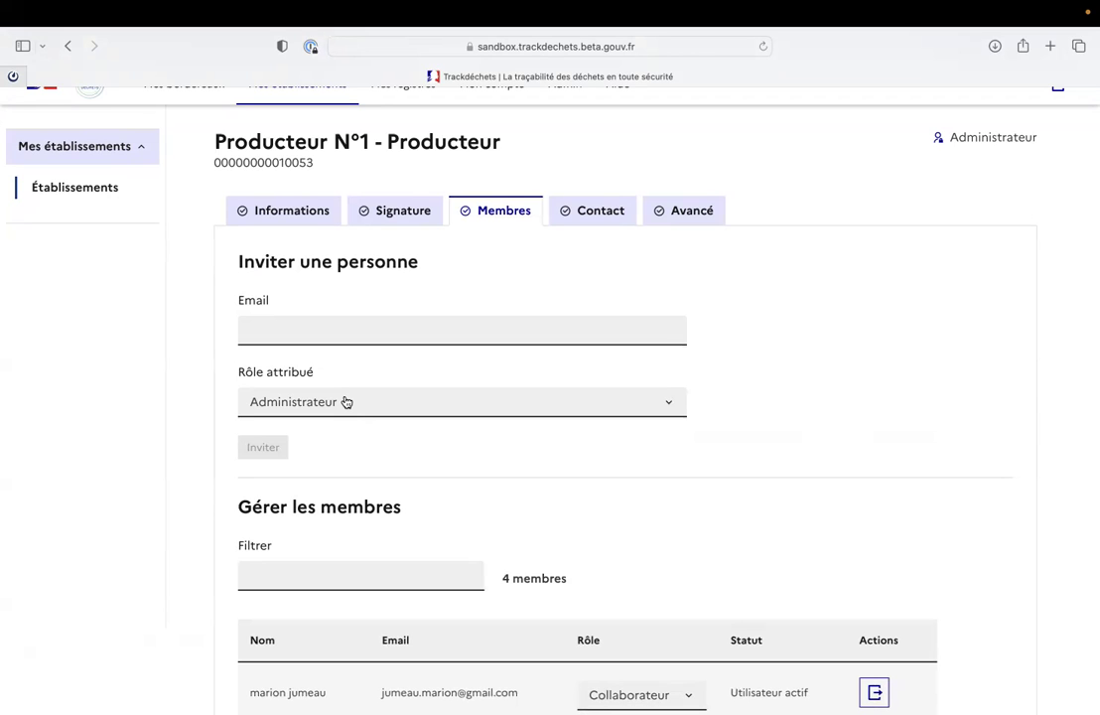
scroll(346, 401, down, 1)
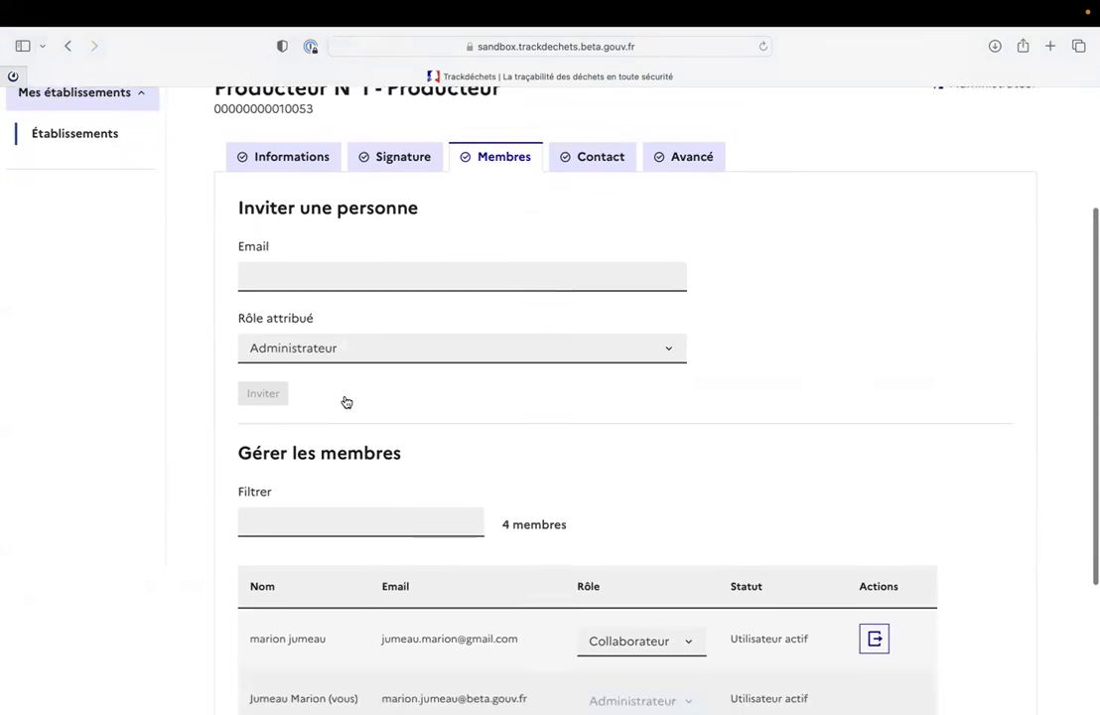
scroll(345, 401, up, 4)
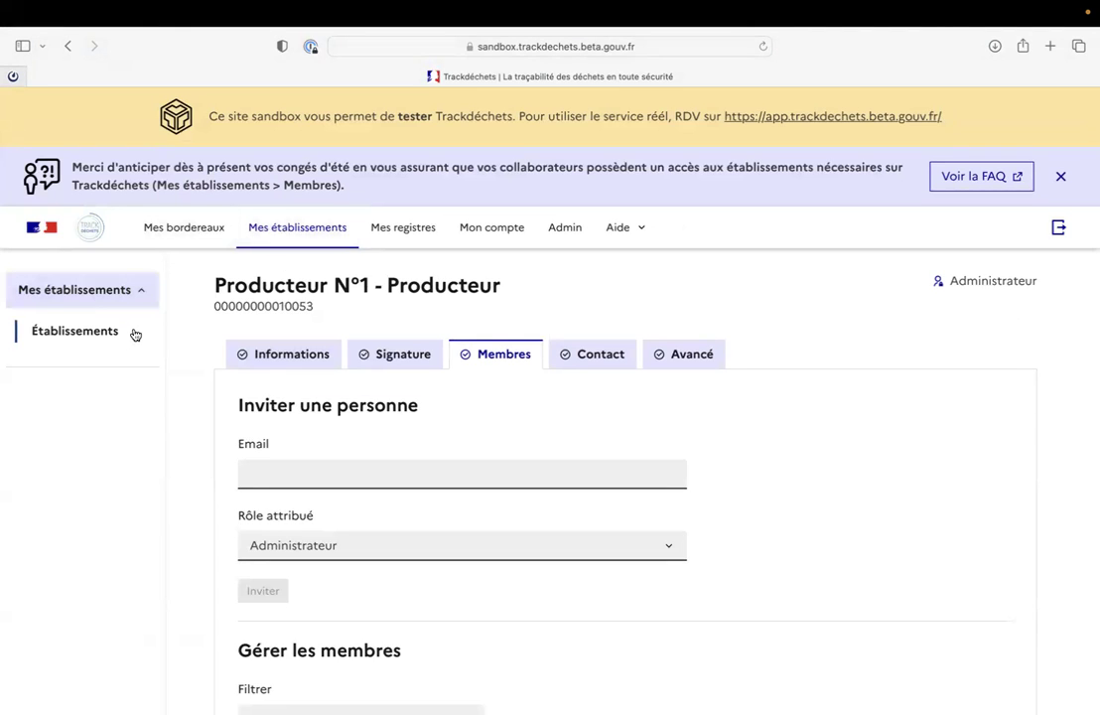
In Informations › Identification, change Nom usuel to 'Producteur test' and validate.
click(291, 354)
scroll(405, 487, down, 1)
scroll(406, 487, down, 3)
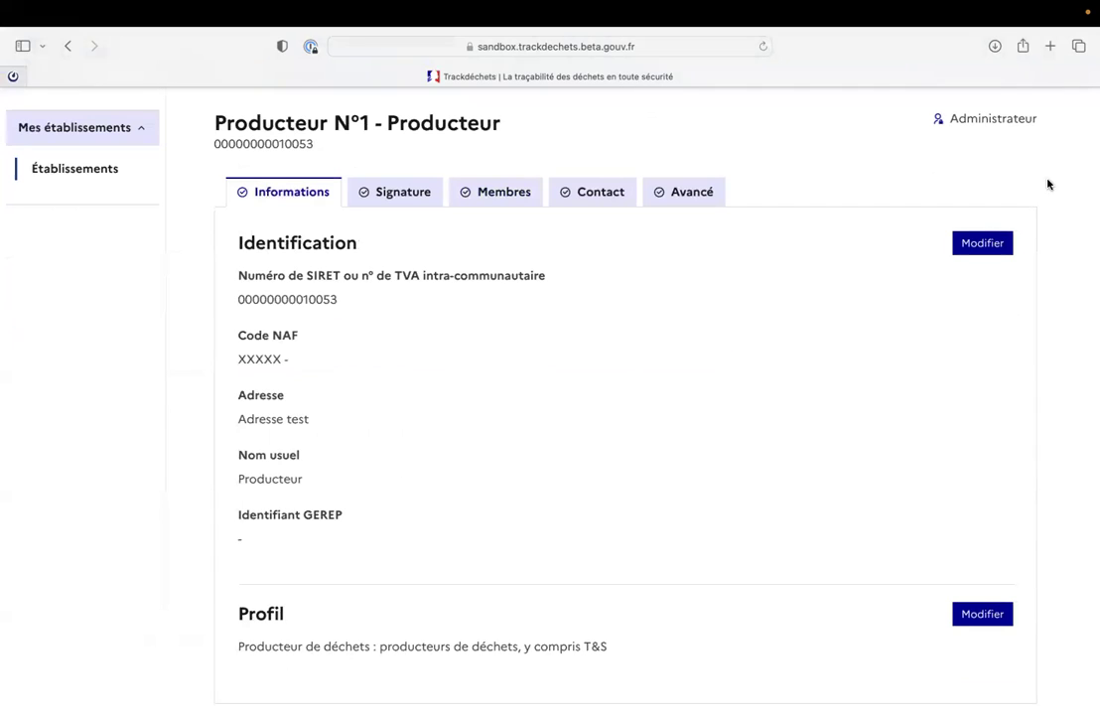
click(997, 246)
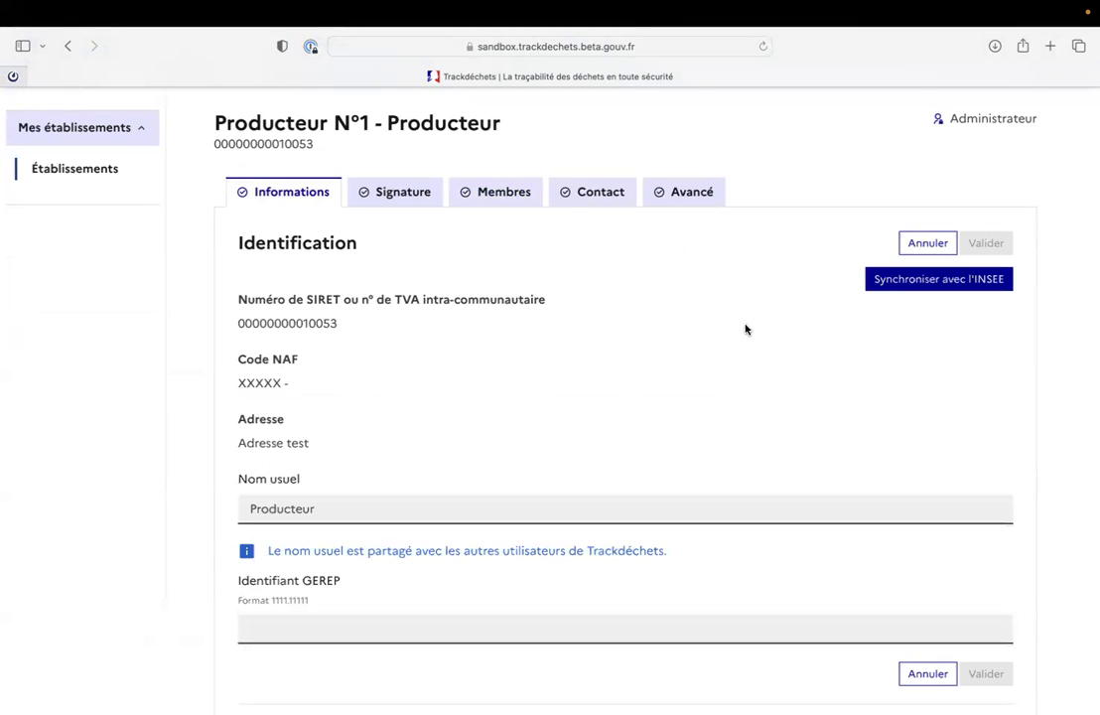
scroll(746, 330, down, 2)
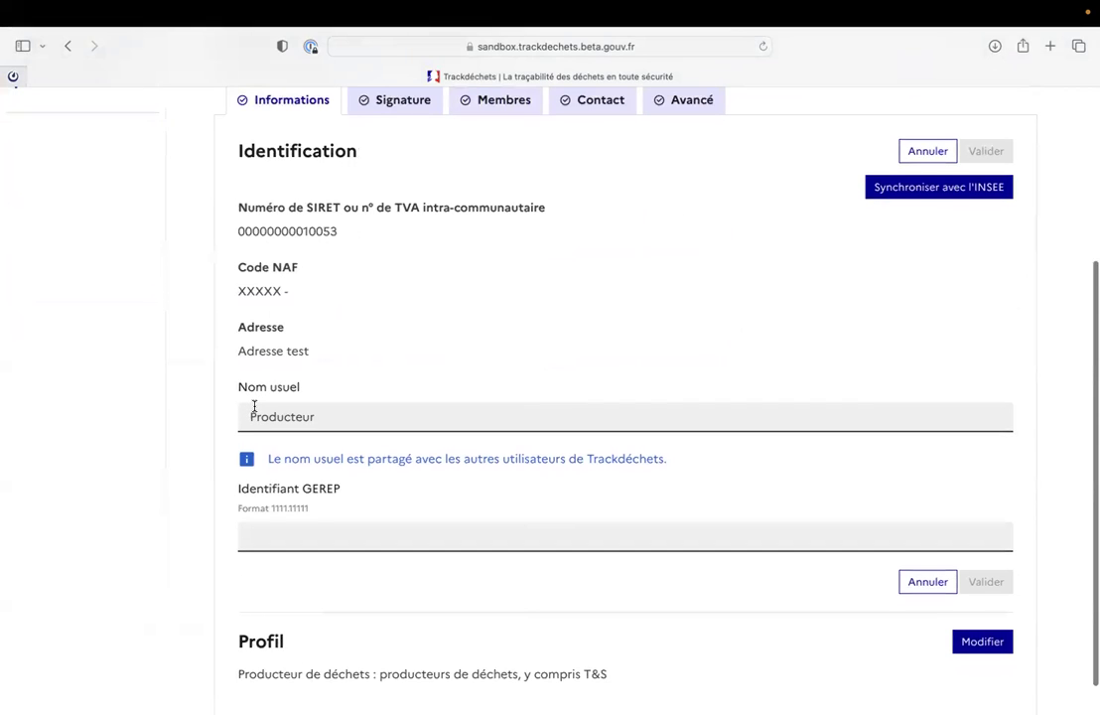
scroll(254, 407, down, 1)
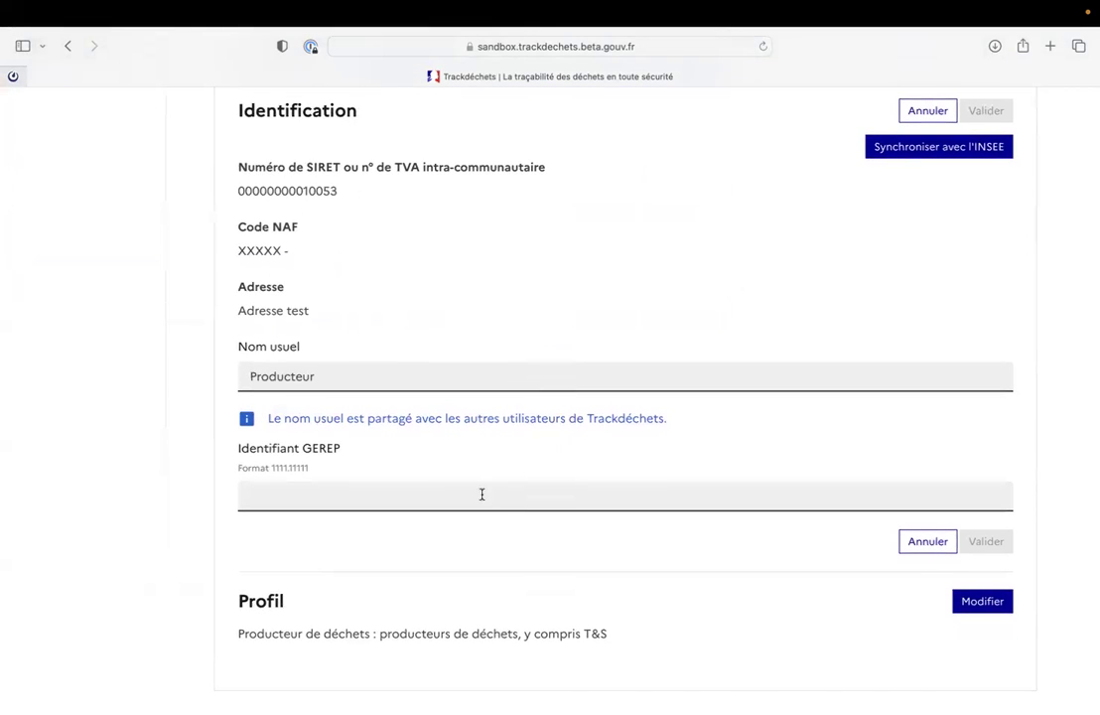
click(982, 601)
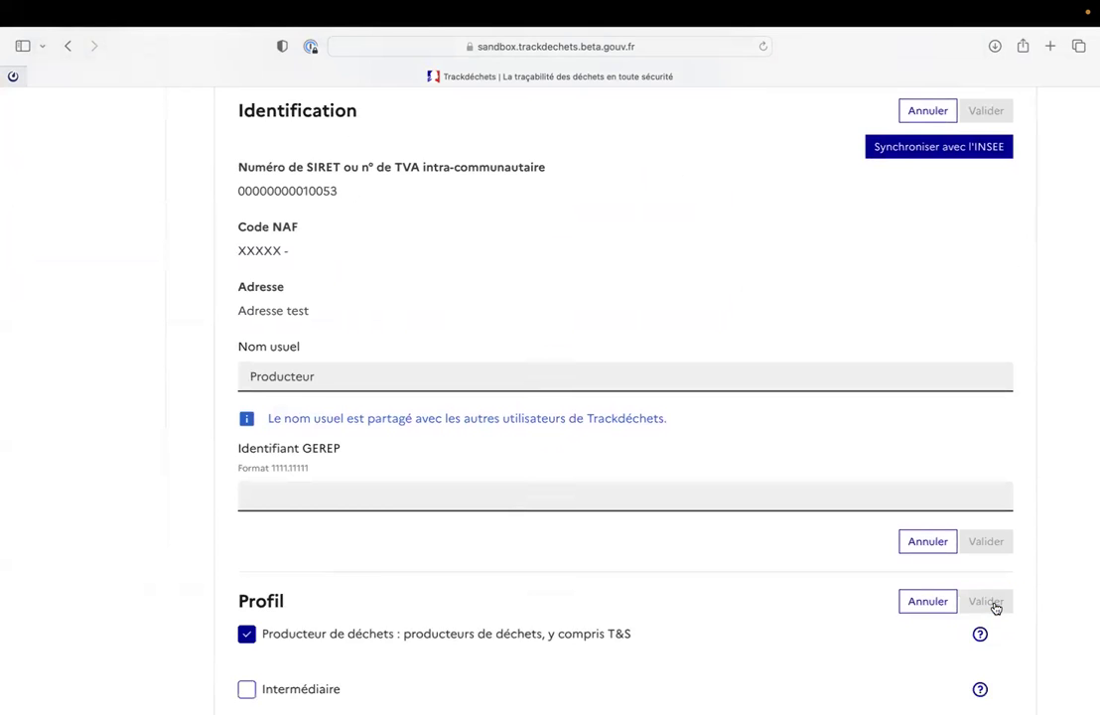
scroll(994, 607, down, 5)
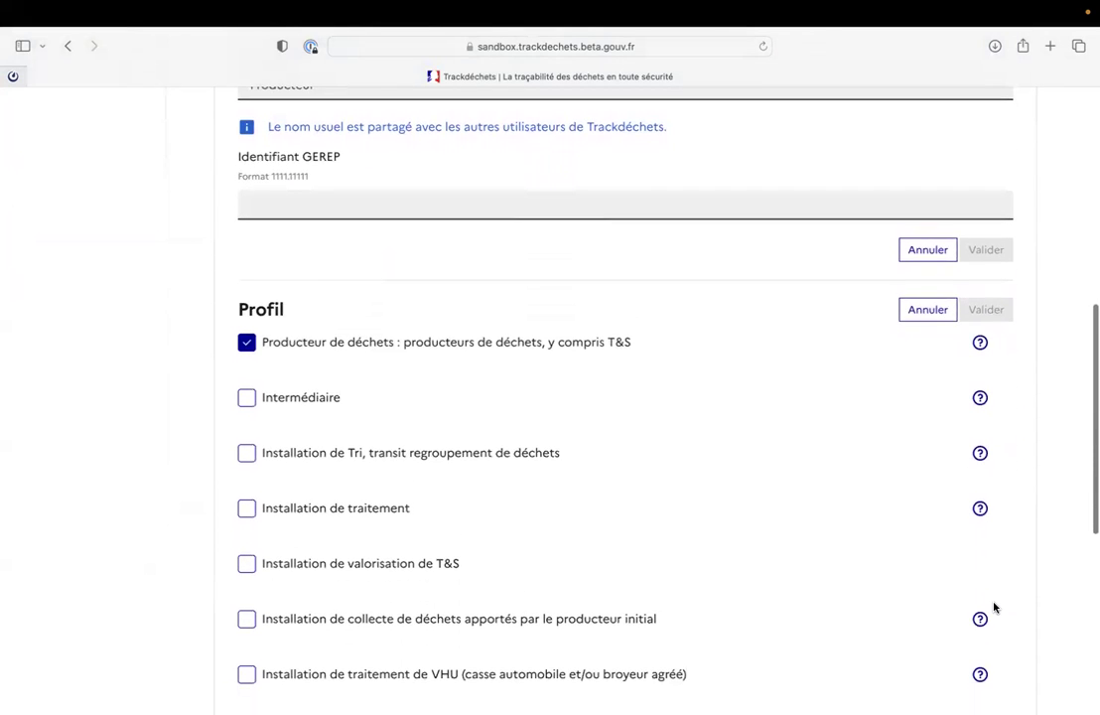
scroll(766, 458, up, 7)
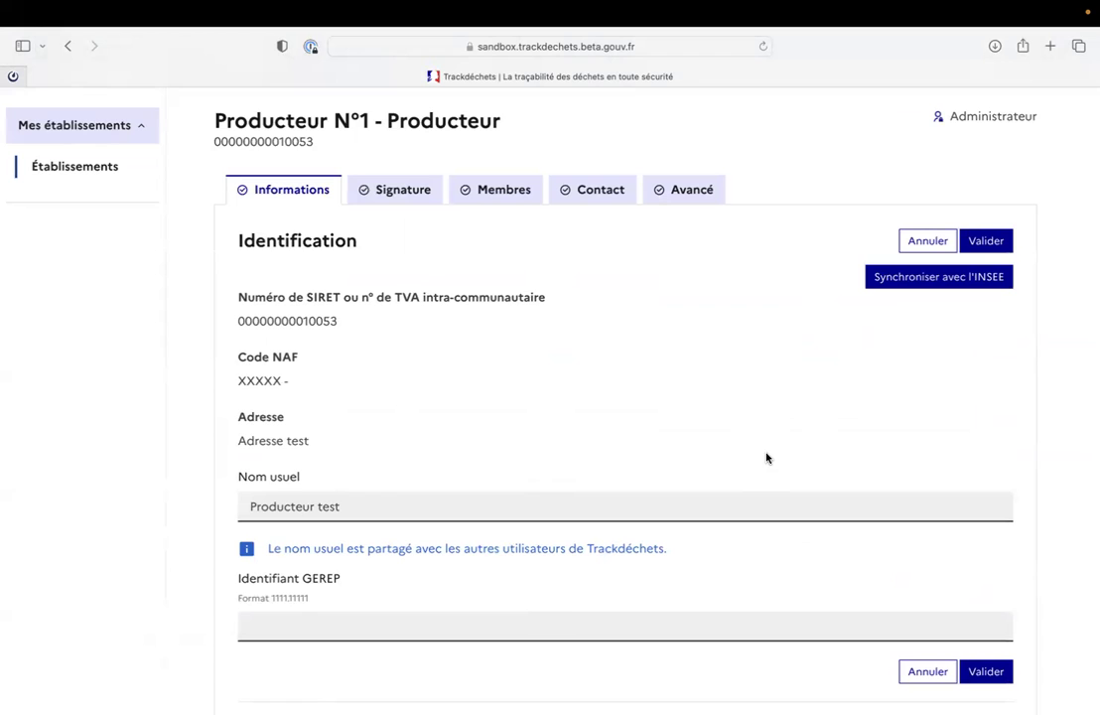
click(986, 239)
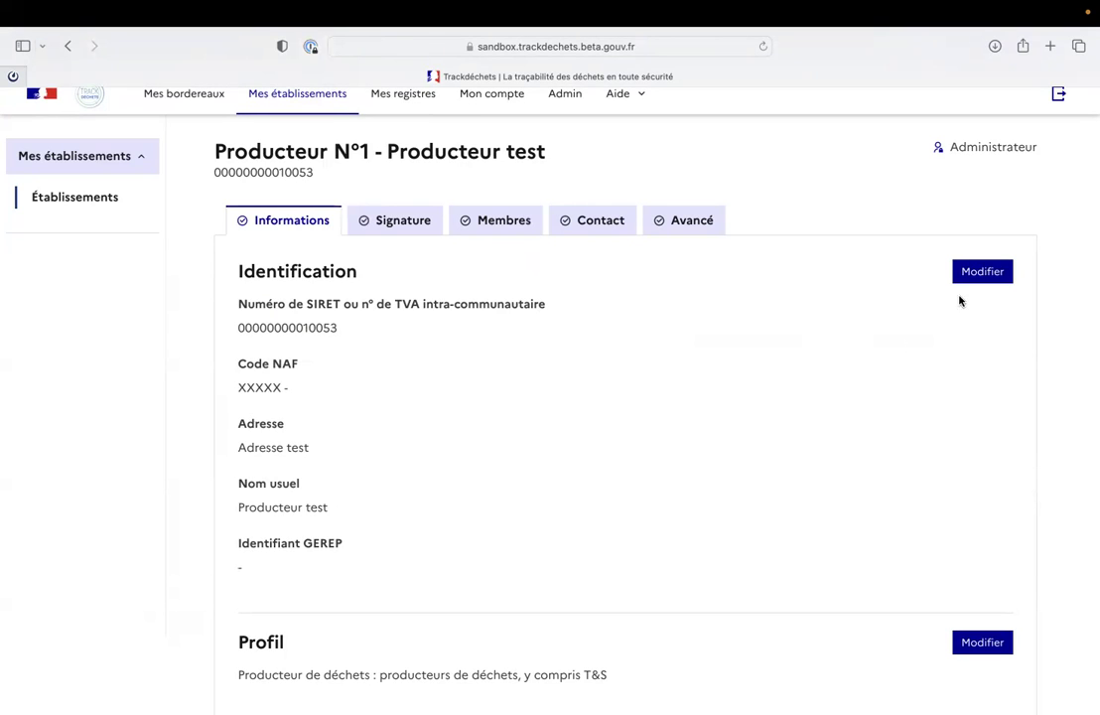
Synchronise the Identification details with INSEE, then view the Contact tab's Coordonnées.
click(991, 271)
click(921, 315)
scroll(922, 314, down, 1)
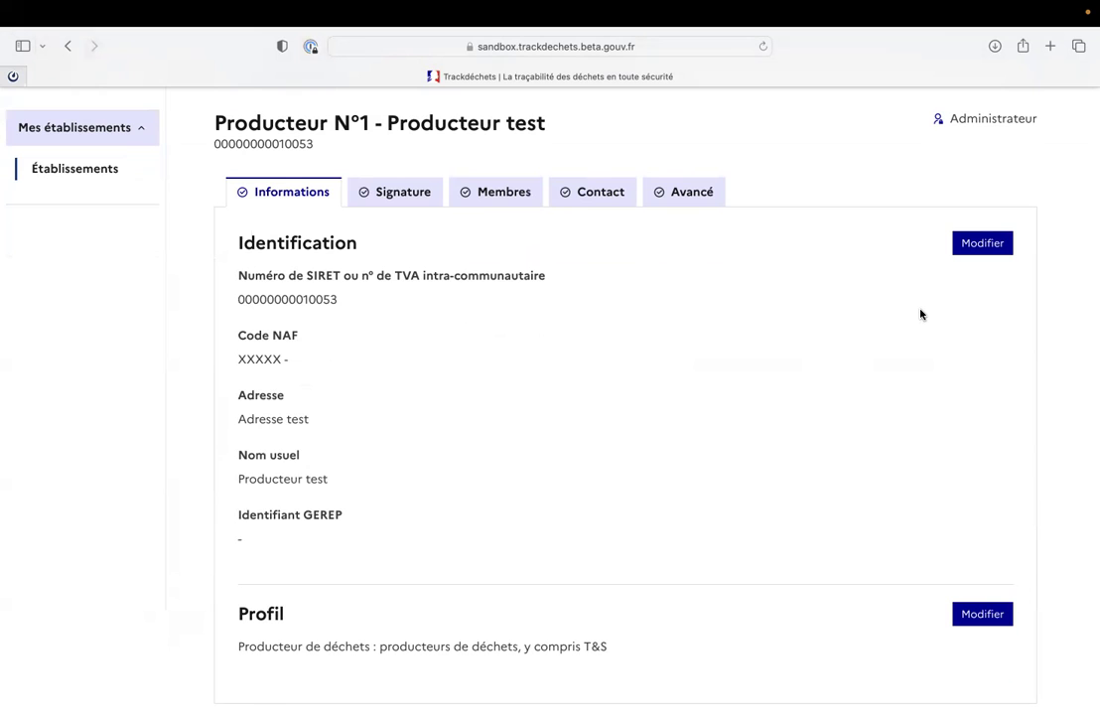
scroll(350, 216, up, 4)
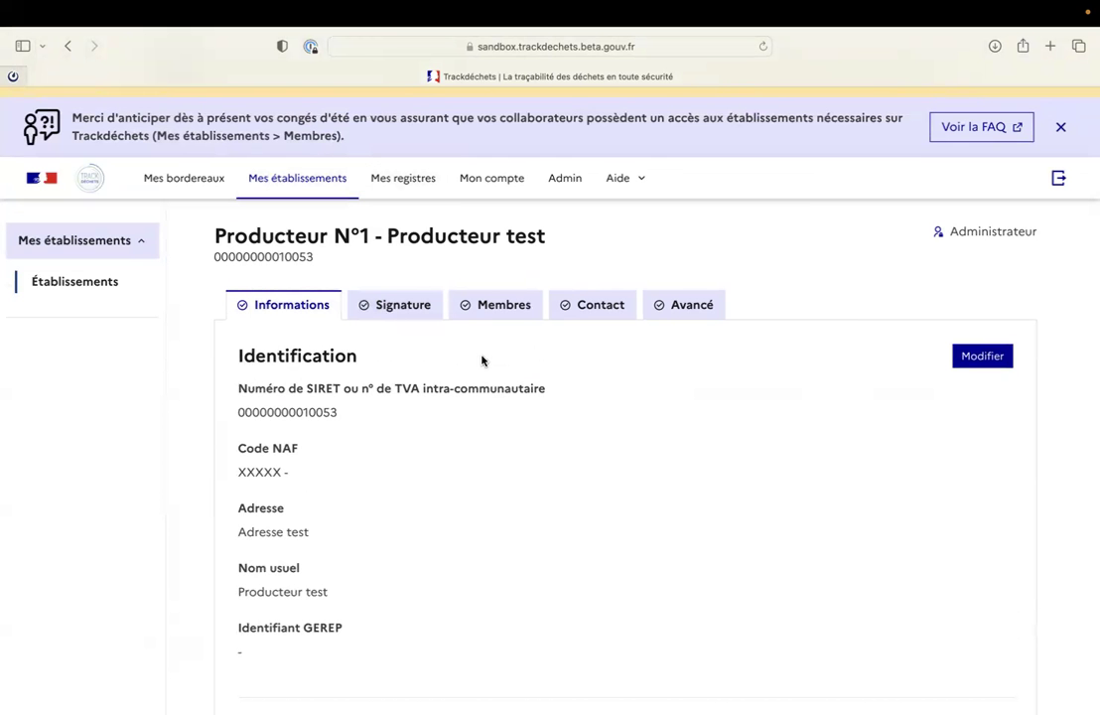
click(605, 313)
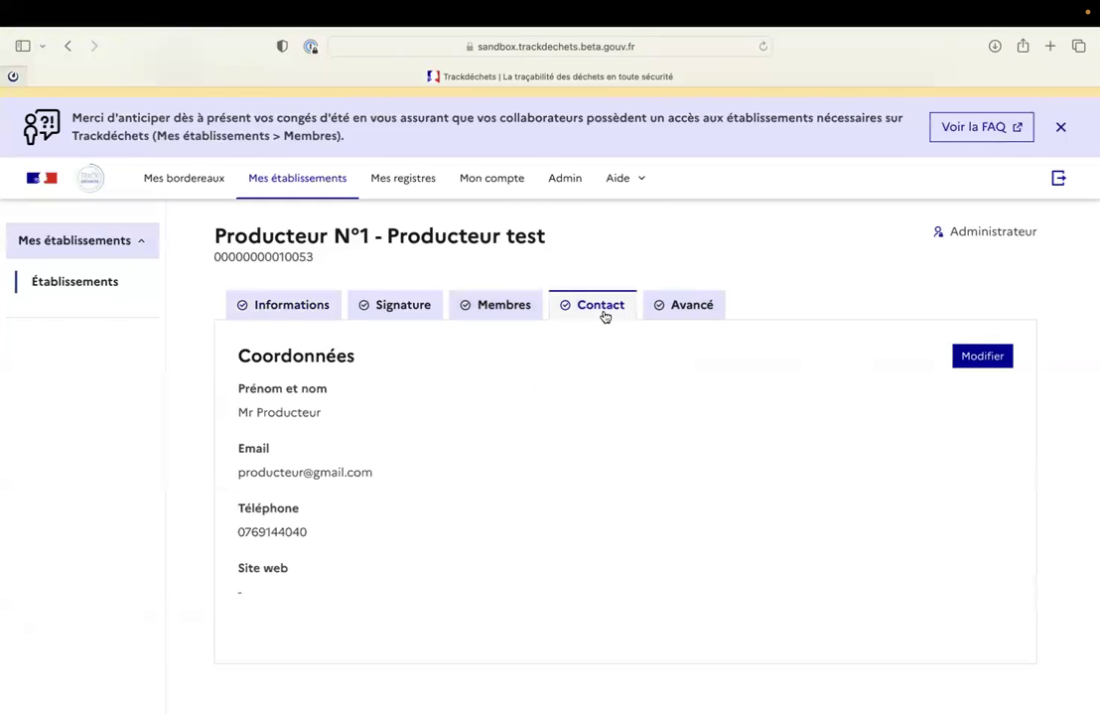
scroll(604, 316, down, 1)
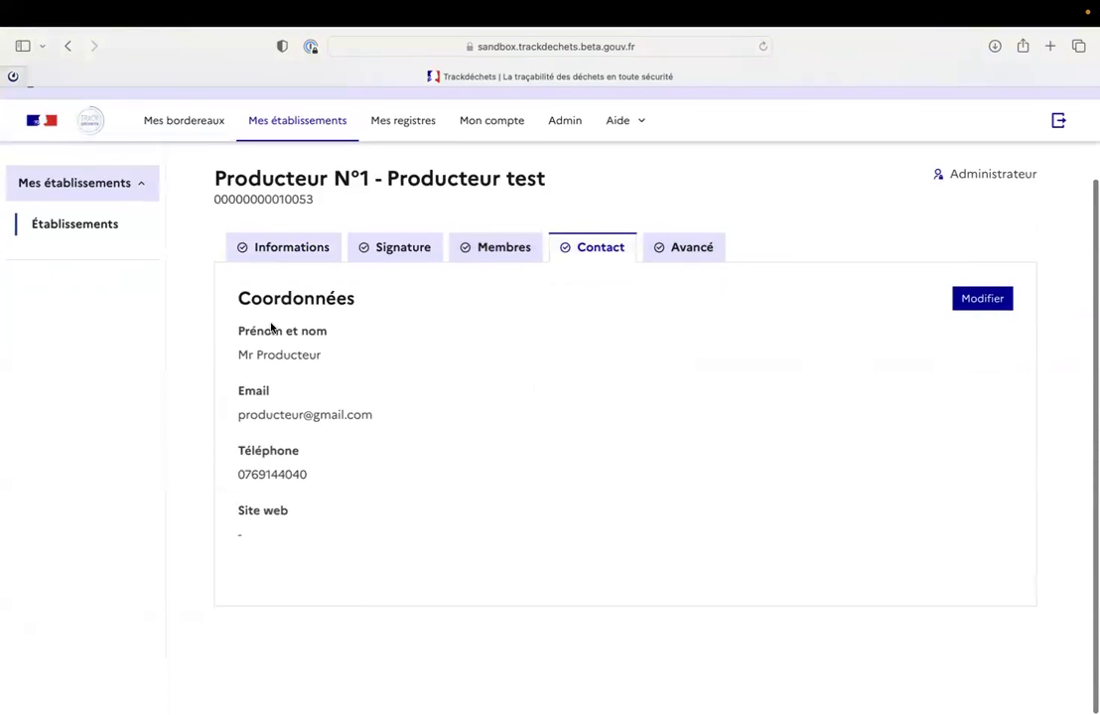